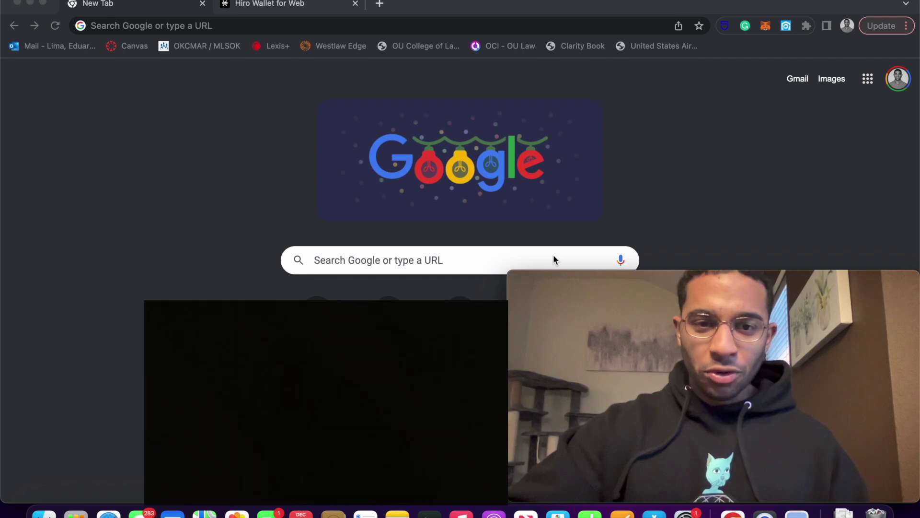
# Search Google for 'stacks wallet extentsion' to bring up Hiro Wallet listings
pyautogui.click(391, 257)
pyautogui.click(391, 259)
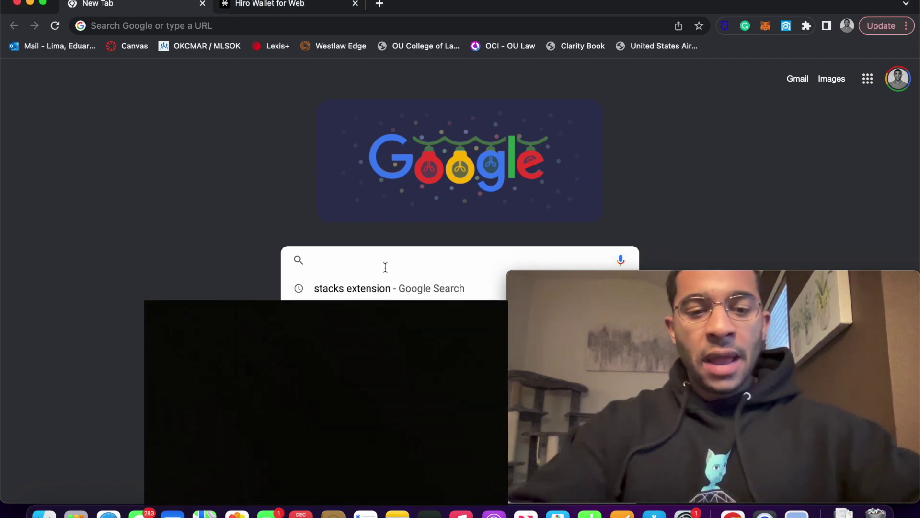
pyautogui.write('stacks')
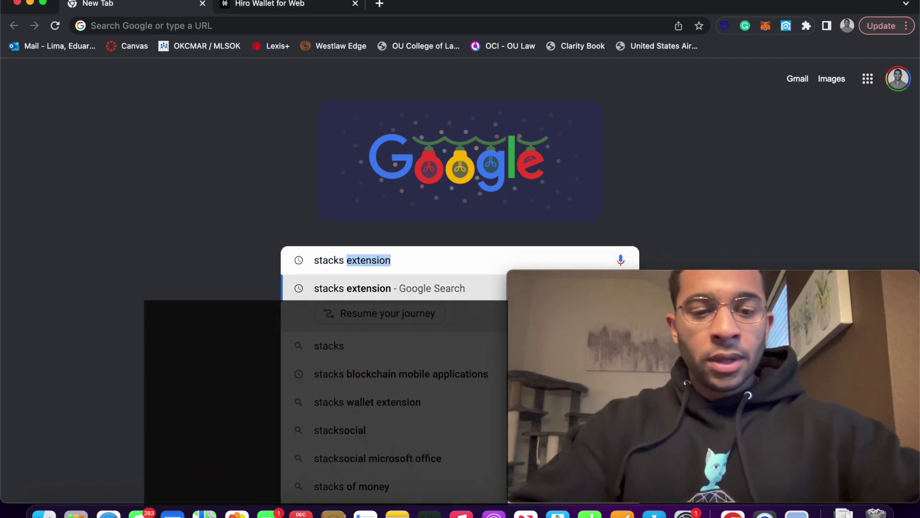
pyautogui.write(' wallet exte')
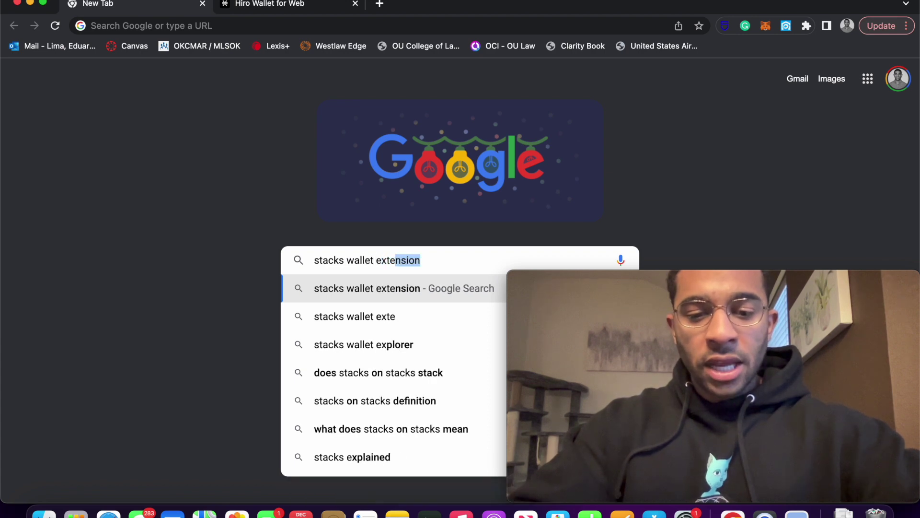
pyautogui.write('ntsion')
pyautogui.press('Return')
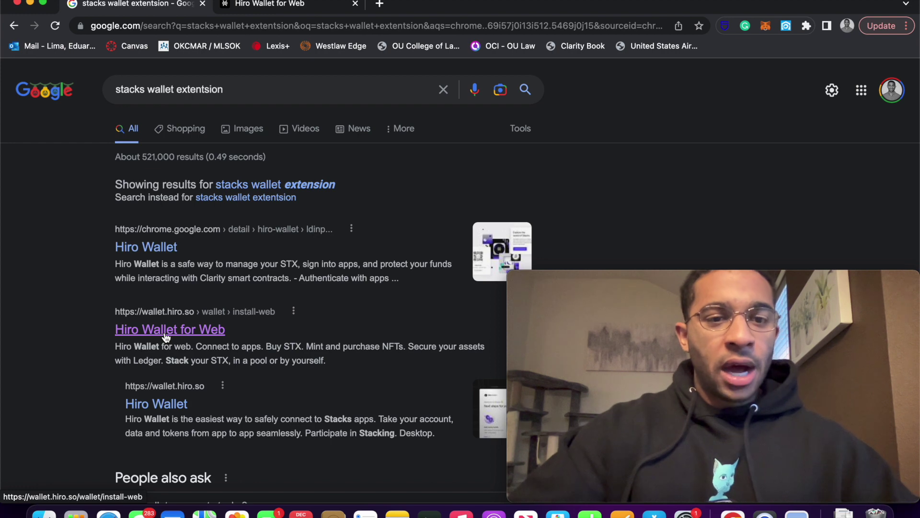
# Switch to the Hiro Wallet for Web tab and scroll down to its Chrome Web Store install option
pyautogui.click(288, 6)
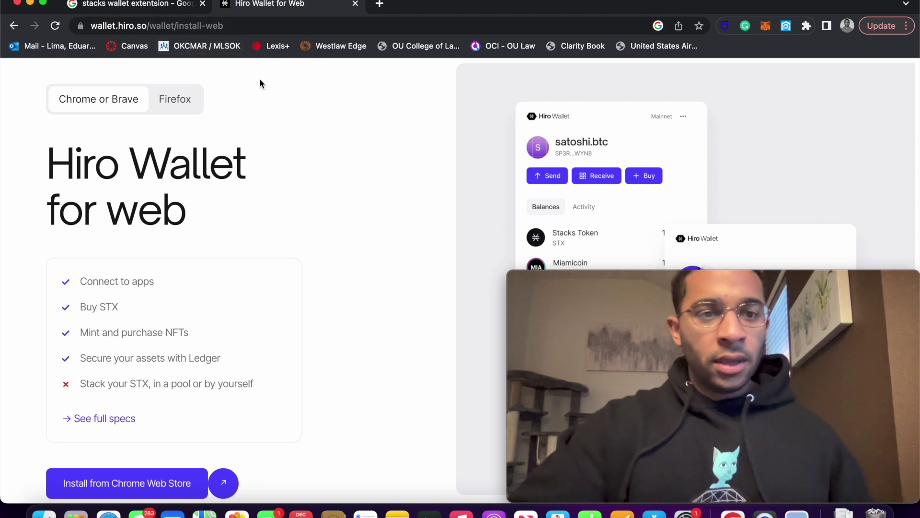
pyautogui.scroll(-2, 269, 143)
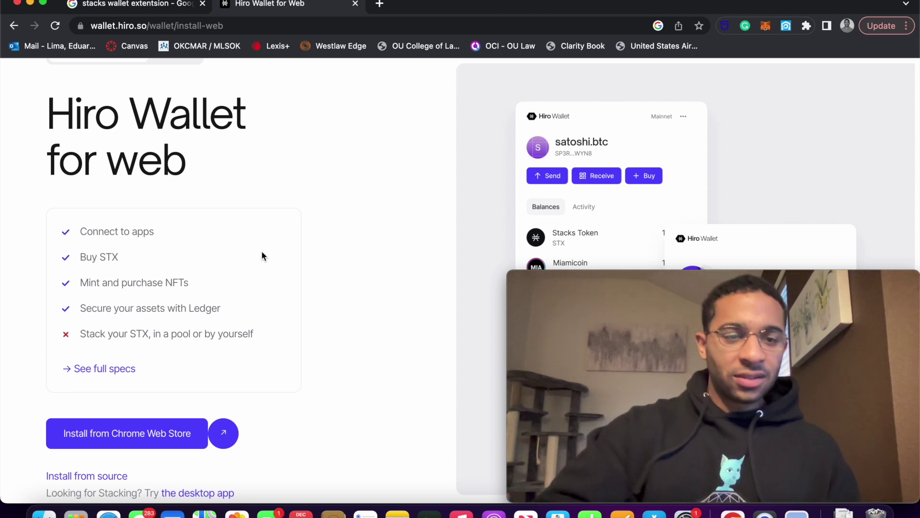
pyautogui.scroll(-1, 261, 256)
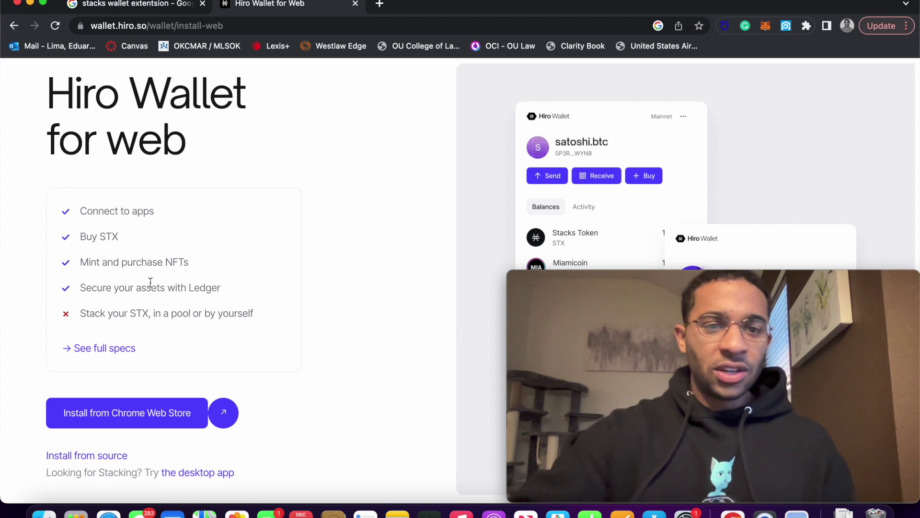
pyautogui.scroll(-1, 151, 283)
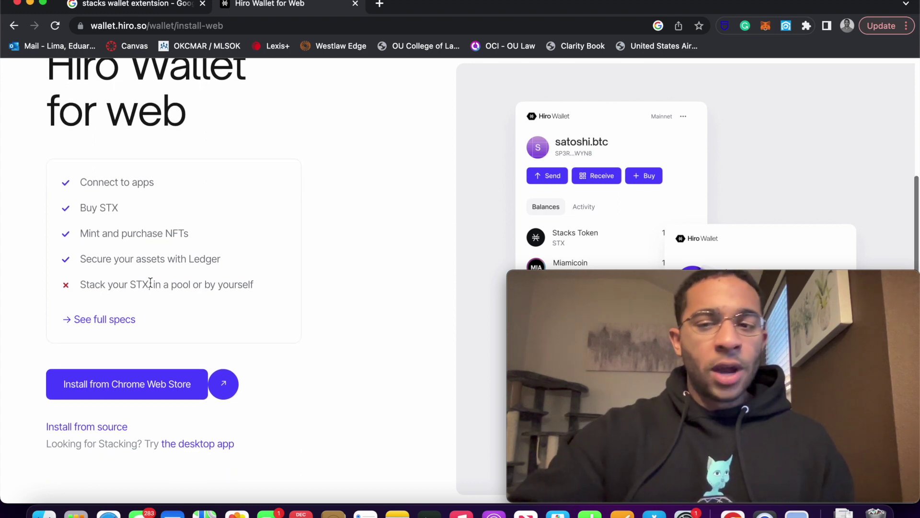
pyautogui.scroll(-1, 150, 283)
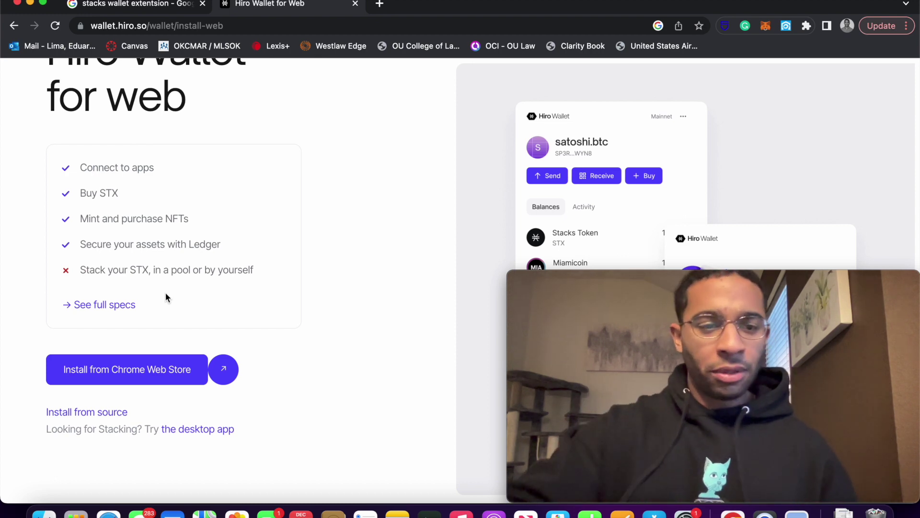
# Install Hiro Wallet from its Chrome Web Store listing, confirming Add extension
pyautogui.click(153, 372)
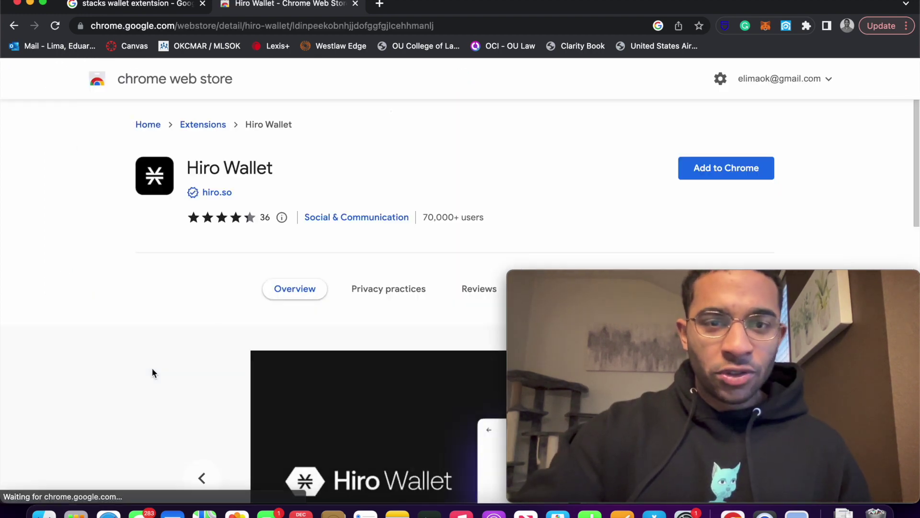
pyautogui.scroll(-3, 620, 257)
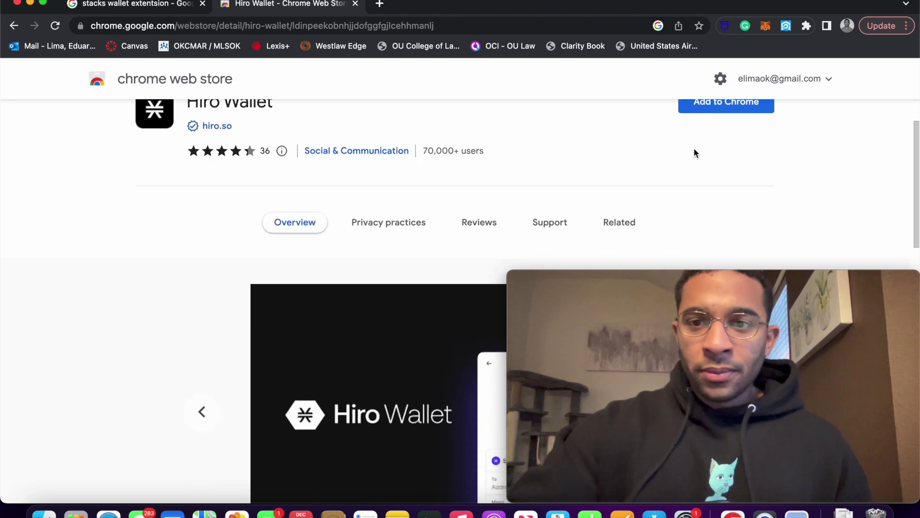
pyautogui.scroll(2, 694, 150)
pyautogui.click(731, 139)
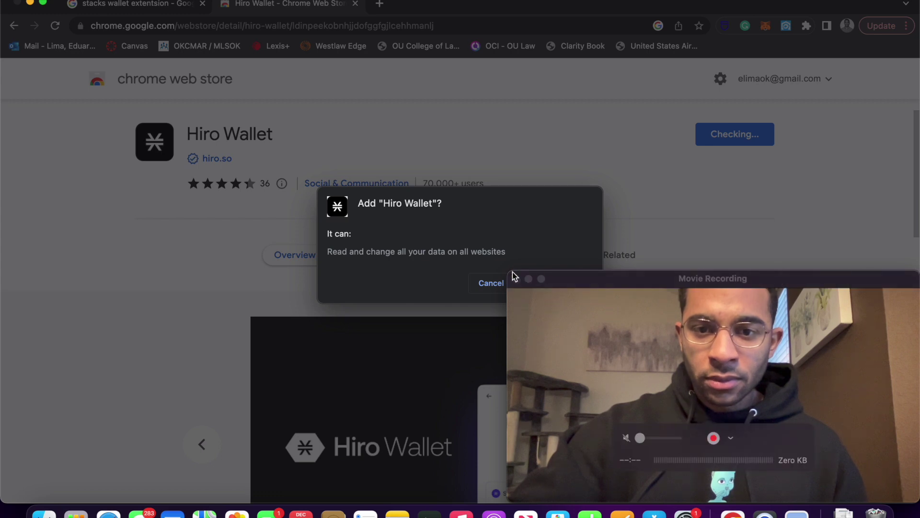
pyautogui.moveTo(875, 281)
pyautogui.moveTo(875, 282); pyautogui.dragTo(878, 325)
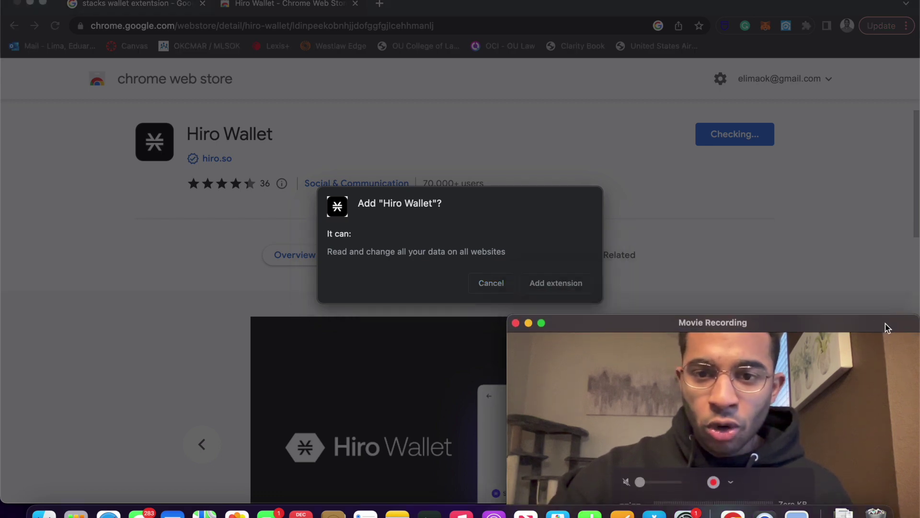
pyautogui.click(565, 287)
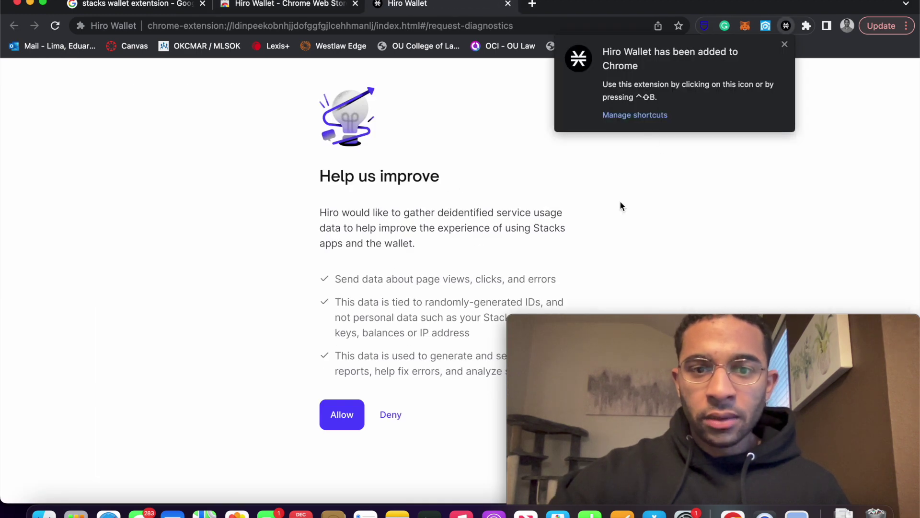
# Allow anonymous usage data collection and choose Create new wallet
pyautogui.moveTo(815, 329)
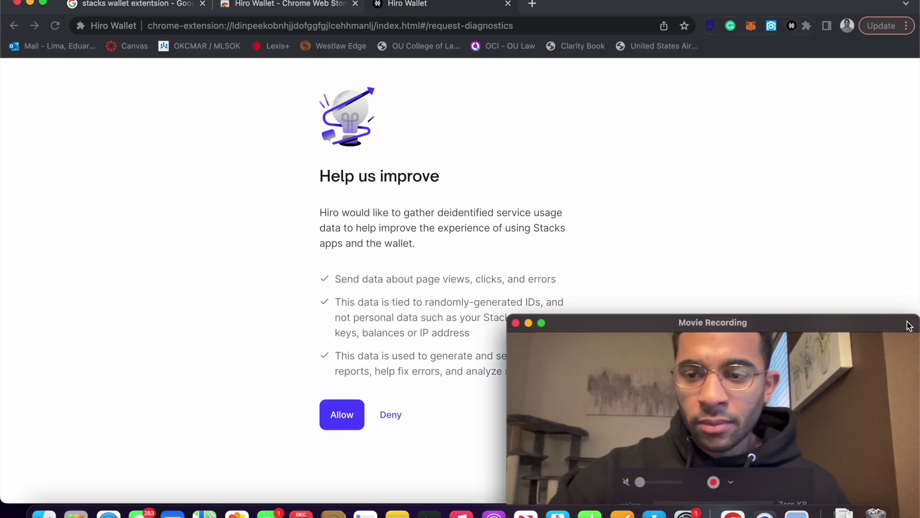
pyautogui.moveTo(908, 323); pyautogui.dragTo(769, 277)
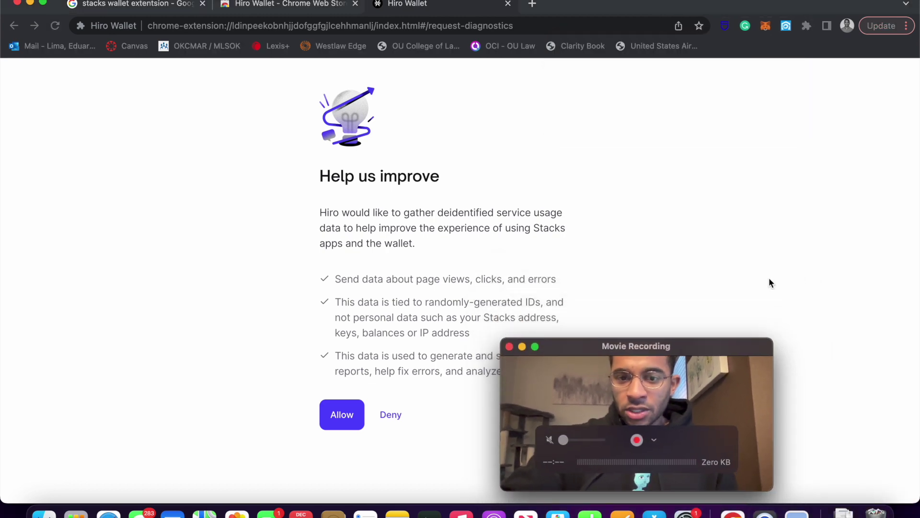
pyautogui.moveTo(691, 346); pyautogui.dragTo(842, 359)
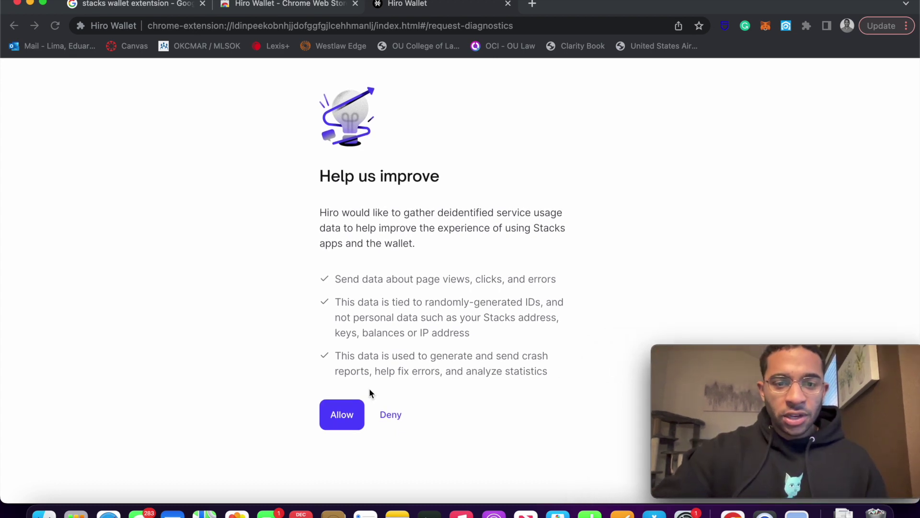
pyautogui.click(343, 418)
pyautogui.click(343, 418)
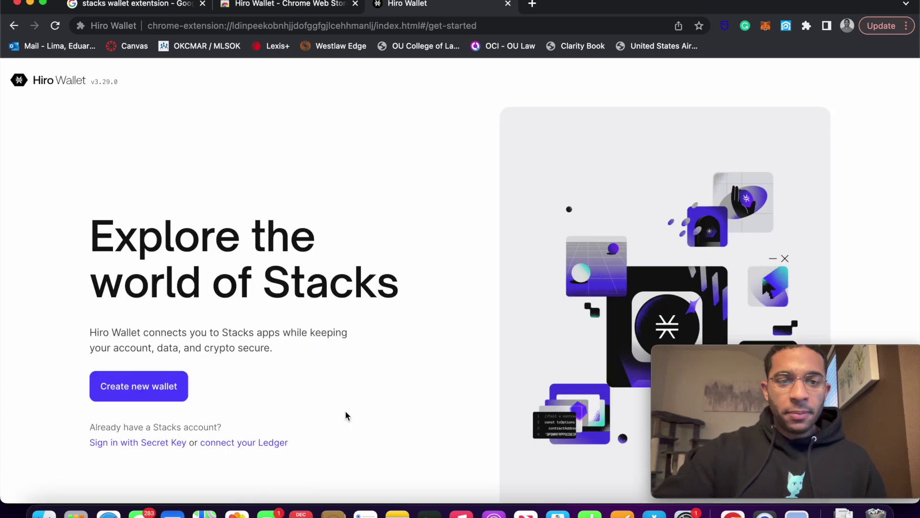
pyautogui.click(146, 391)
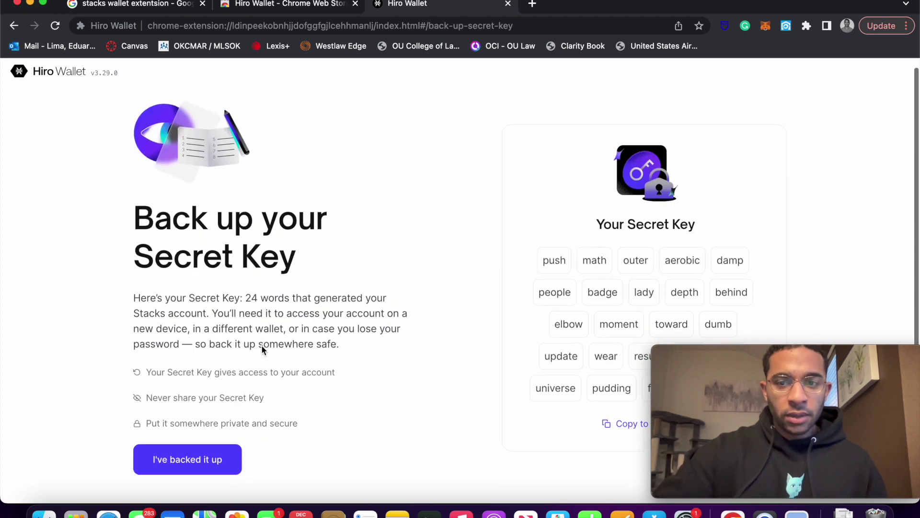
pyautogui.scroll(-2, 263, 349)
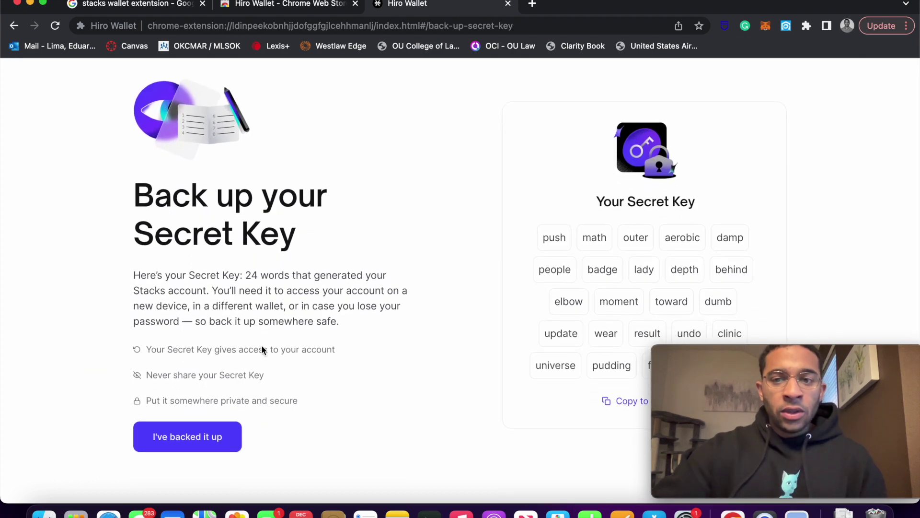
pyautogui.moveTo(653, 345)
pyautogui.moveTo(799, 351); pyautogui.dragTo(166, 99)
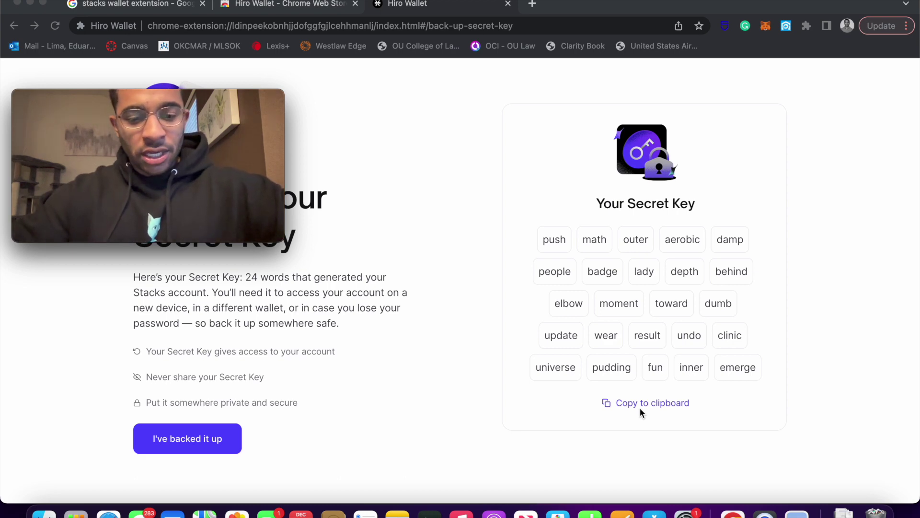
# Screenshot the 24-word Secret Key card with Cmd+Shift+4 and confirm it is backed up
pyautogui.press('super+shift+4')
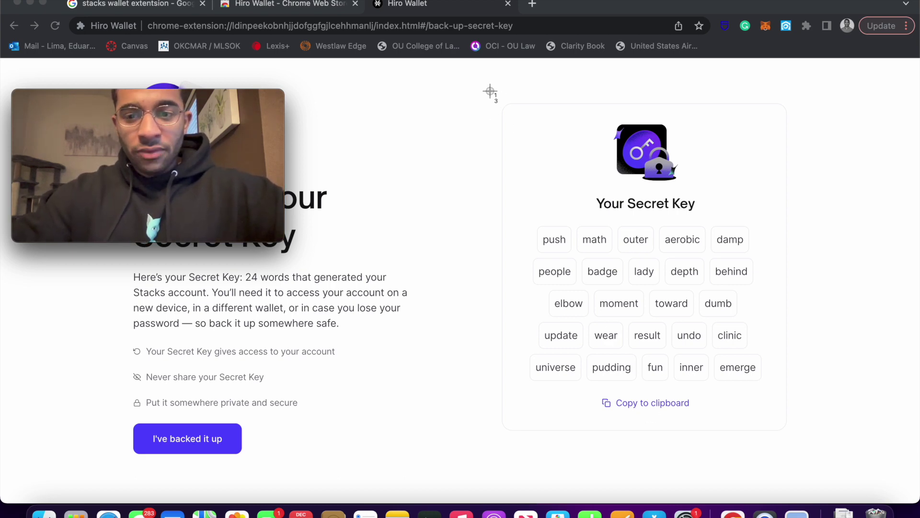
pyautogui.moveTo(490, 91); pyautogui.dragTo(798, 440)
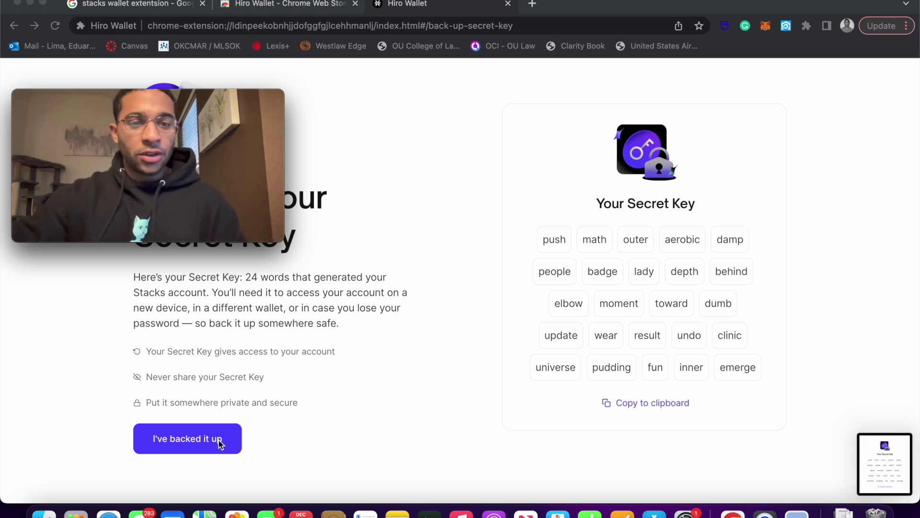
pyautogui.click(192, 447)
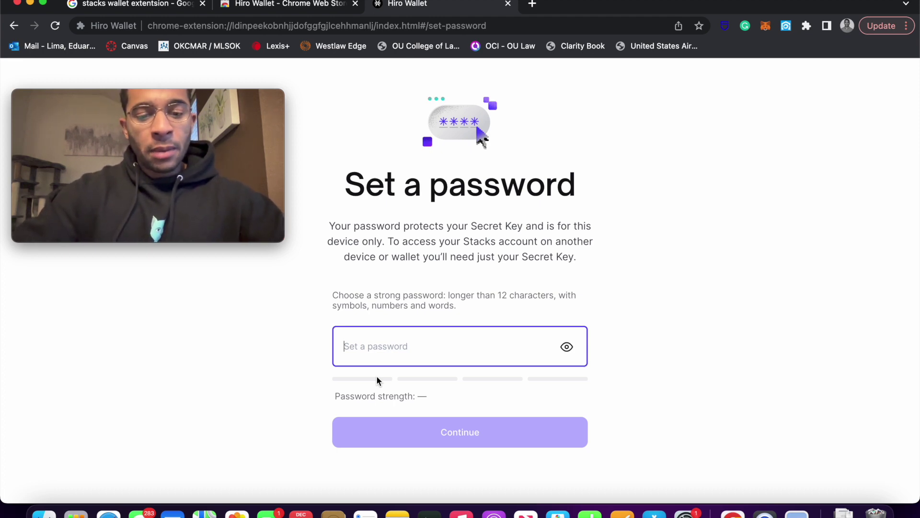
# Enter a Strong-rated wallet password and continue
pyautogui.write('abcdefg')
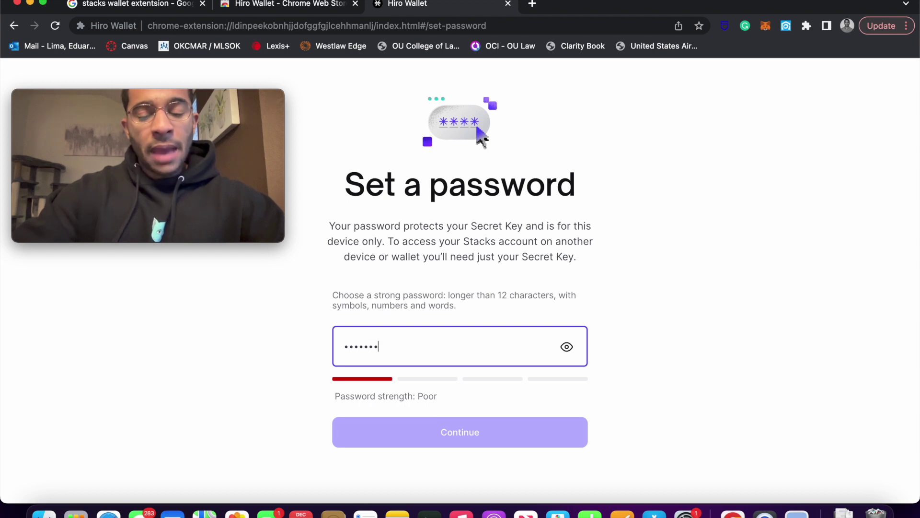
pyautogui.write('hijk')
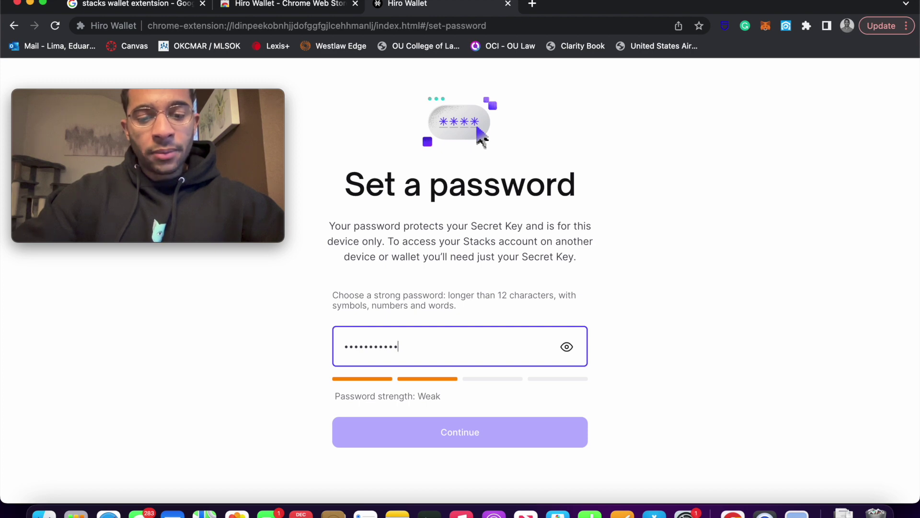
pyautogui.write('lmnop')
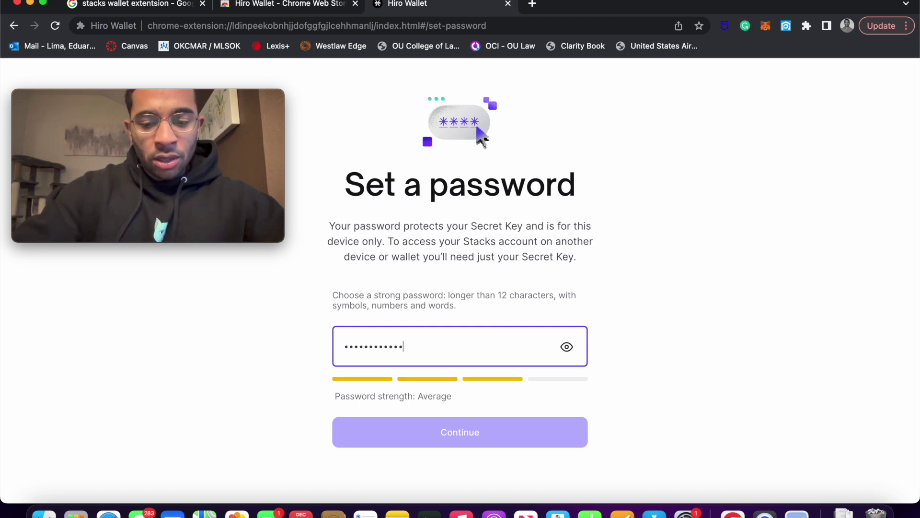
pyautogui.write('qr')
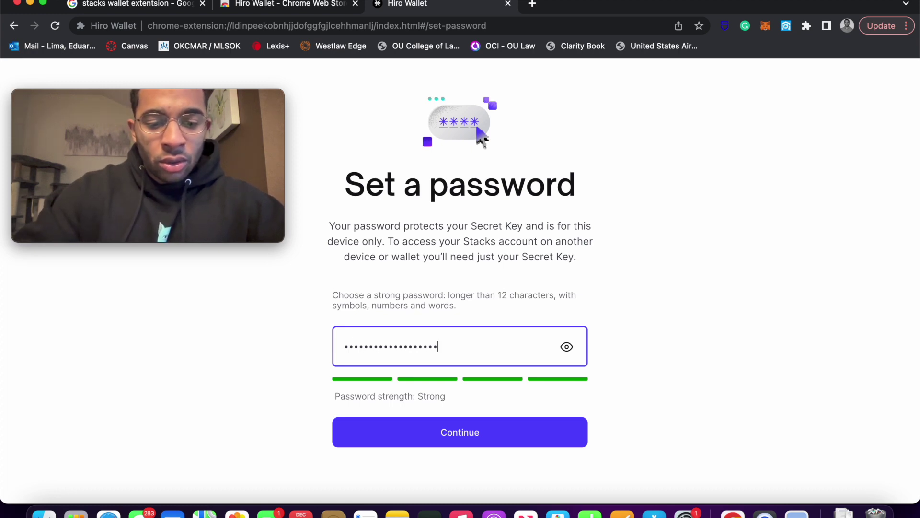
pyautogui.write('••••')
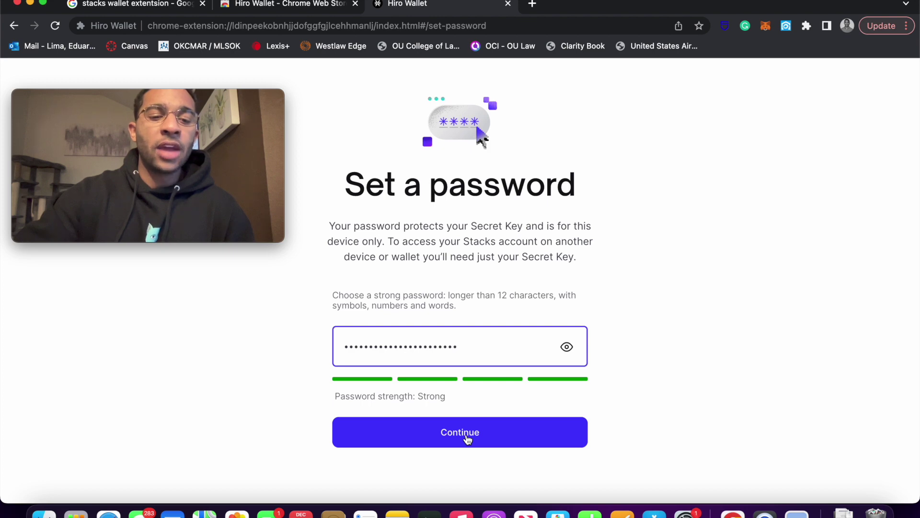
pyautogui.click(467, 439)
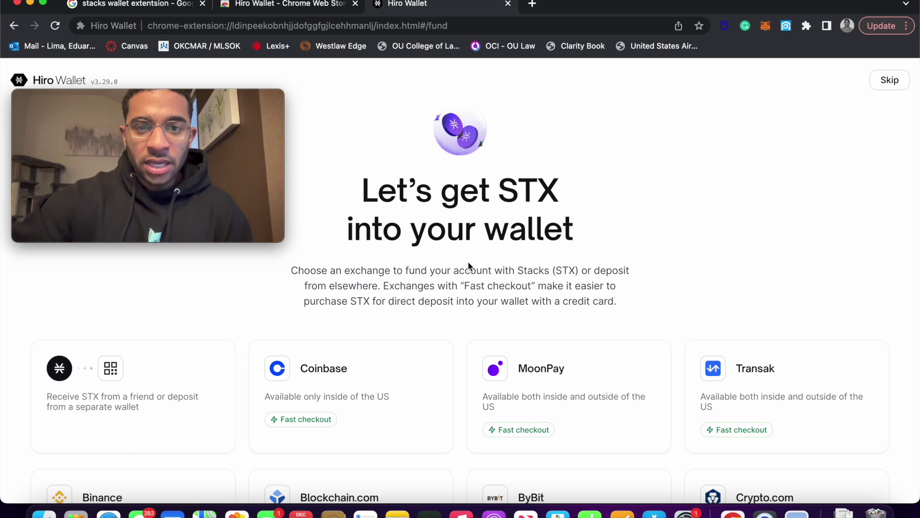
pyautogui.scroll(-1, 467, 265)
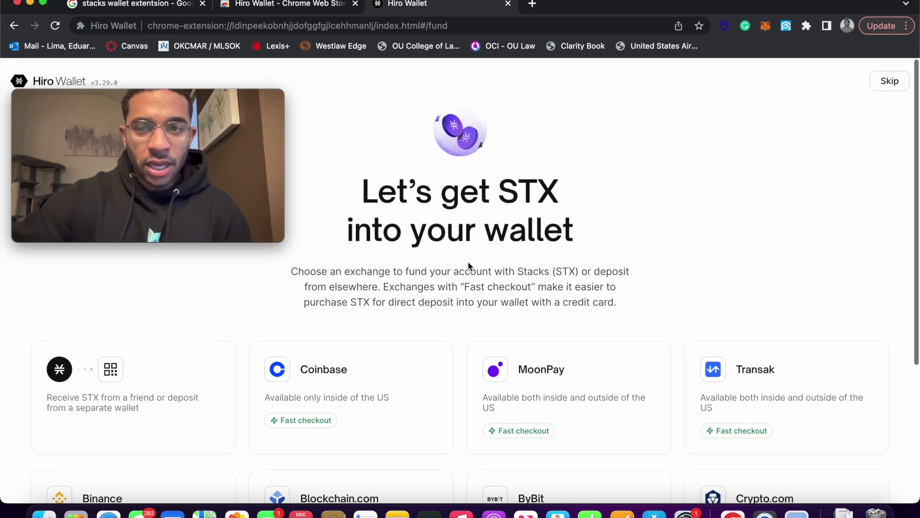
pyautogui.scroll(-1, 468, 263)
pyautogui.scroll(-3, 359, 382)
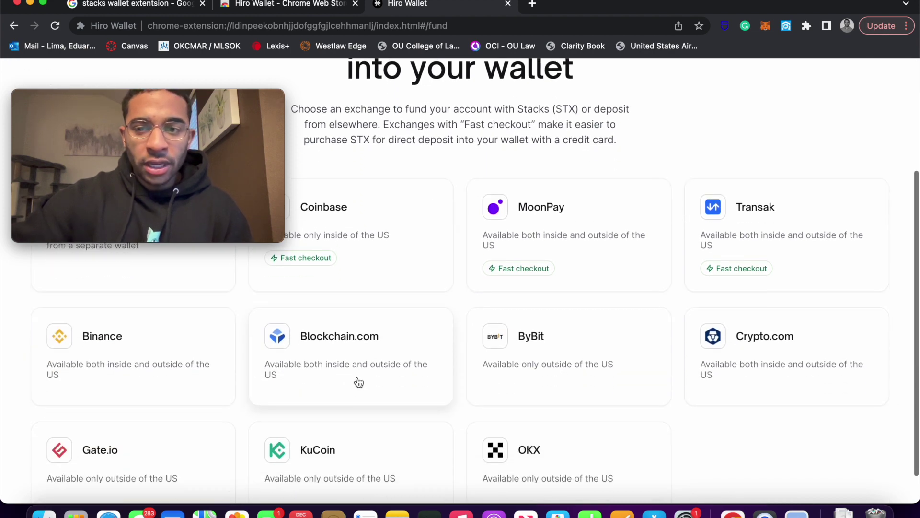
pyautogui.scroll(3, 358, 382)
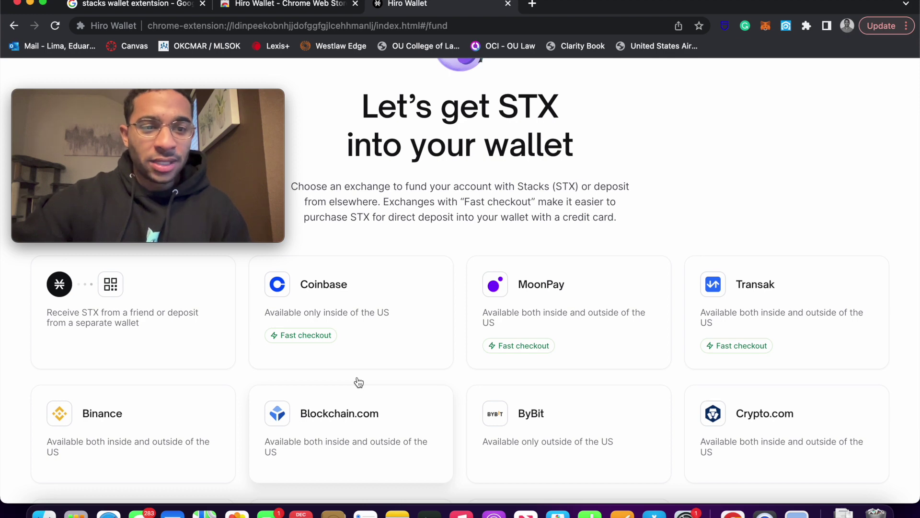
pyautogui.scroll(1, 359, 382)
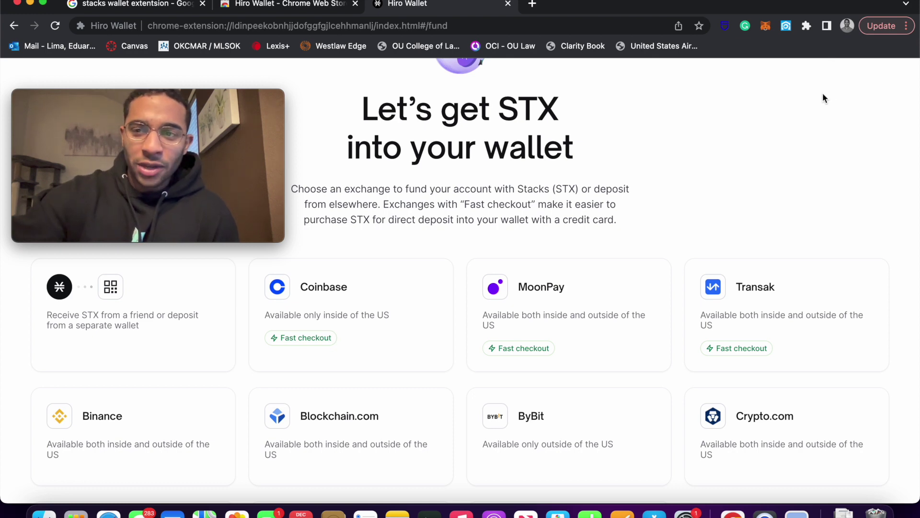
pyautogui.scroll(3, 486, 144)
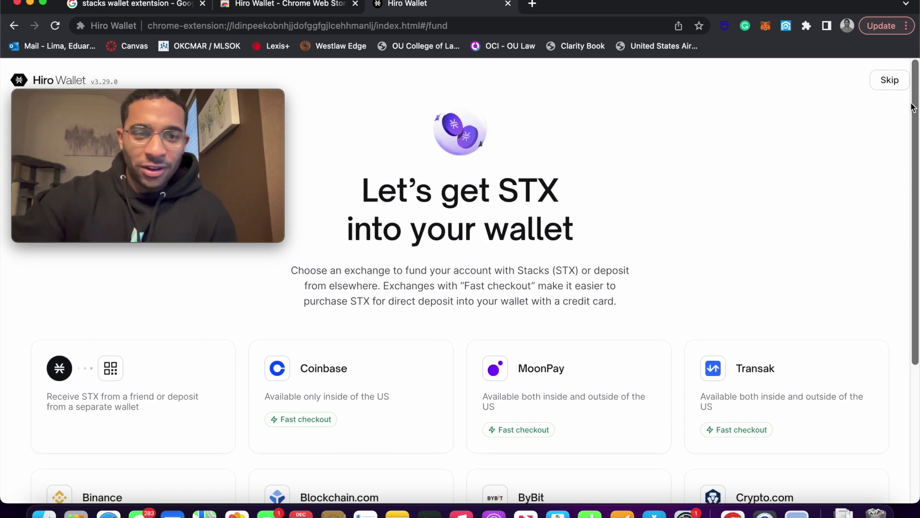
# Skip the funding page and scroll the wallet home to Account 1's empty balances
pyautogui.click(891, 81)
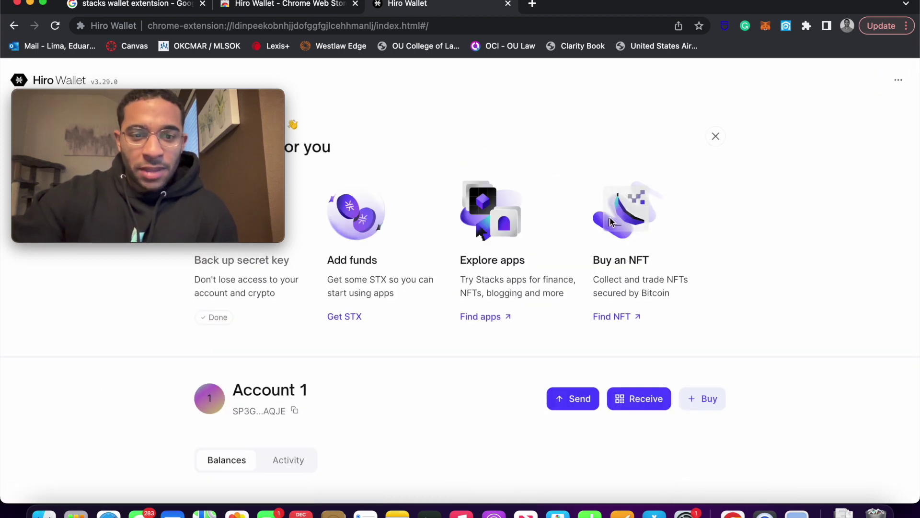
pyautogui.scroll(-1, 611, 222)
pyautogui.scroll(-2, 611, 221)
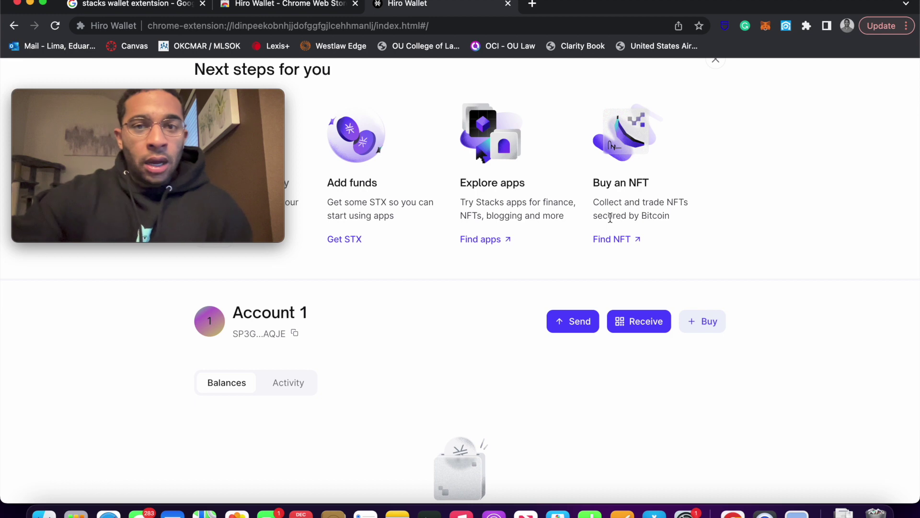
pyautogui.scroll(3, 499, 320)
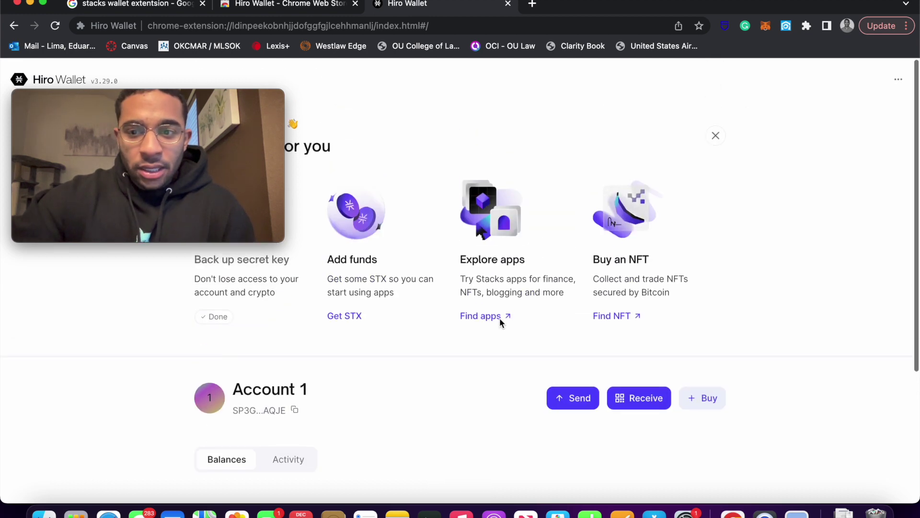
pyautogui.scroll(-2, 499, 322)
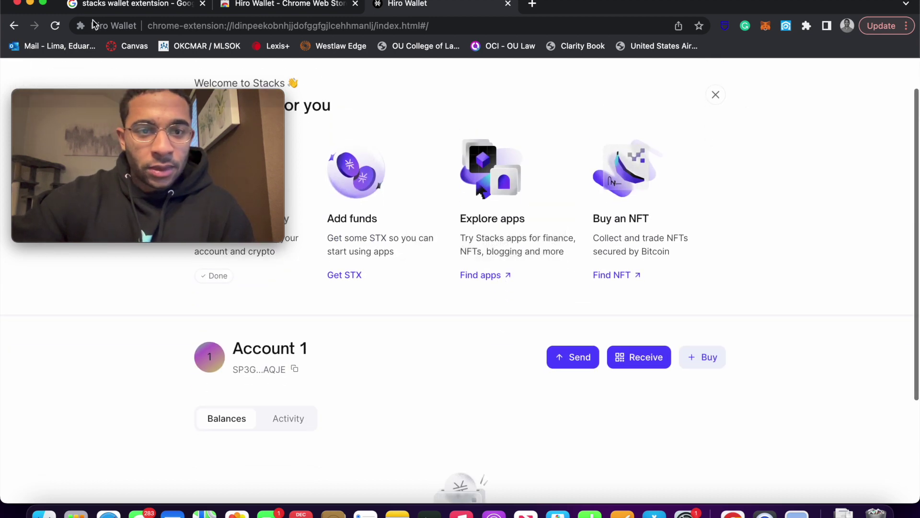
pyautogui.moveTo(127, 101); pyautogui.dragTo(803, 367)
pyautogui.scroll(-2, 395, 226)
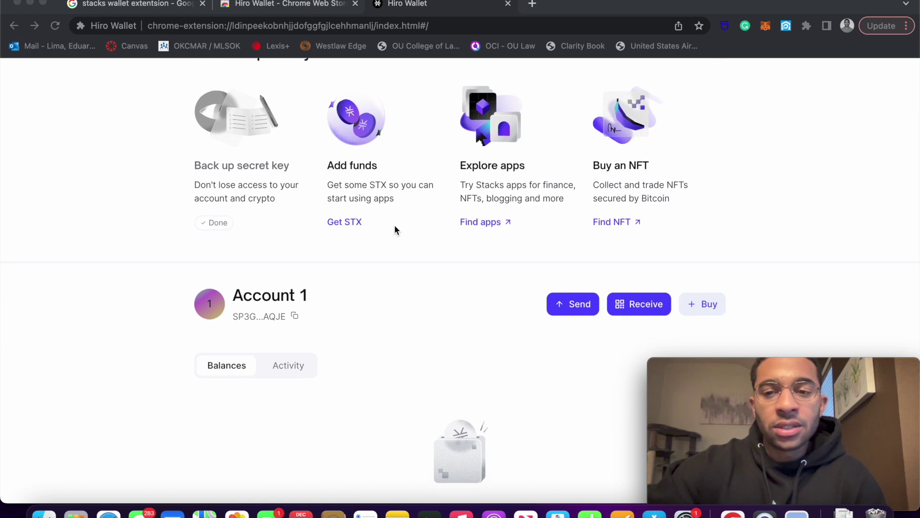
pyautogui.scroll(-1, 395, 225)
pyautogui.scroll(-3, 395, 226)
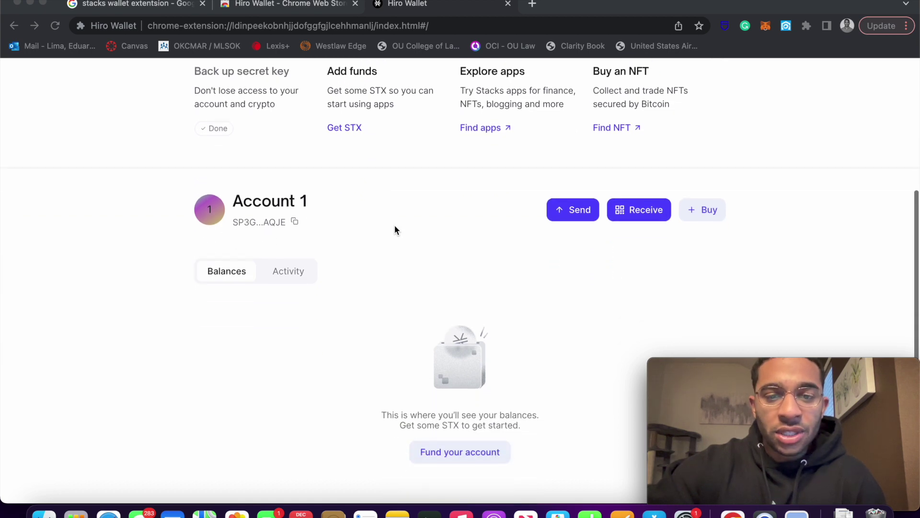
pyautogui.scroll(1, 586, 290)
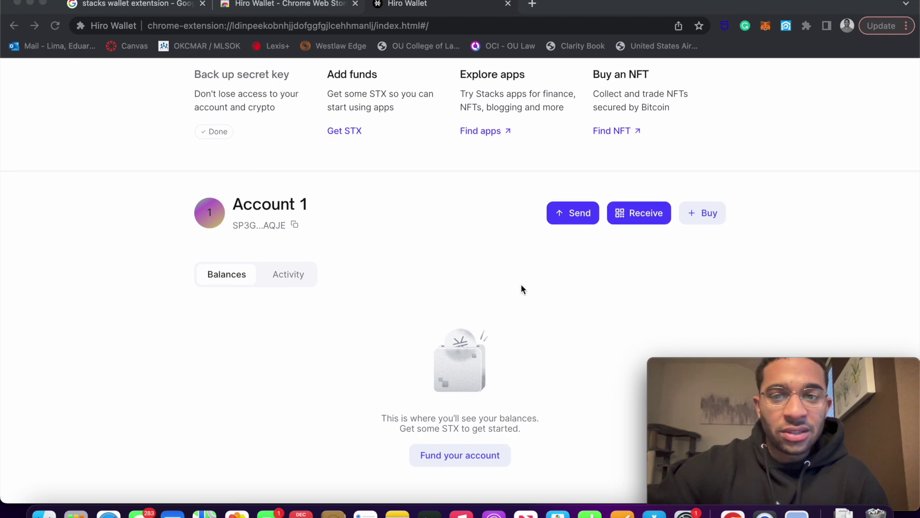
pyautogui.click(641, 219)
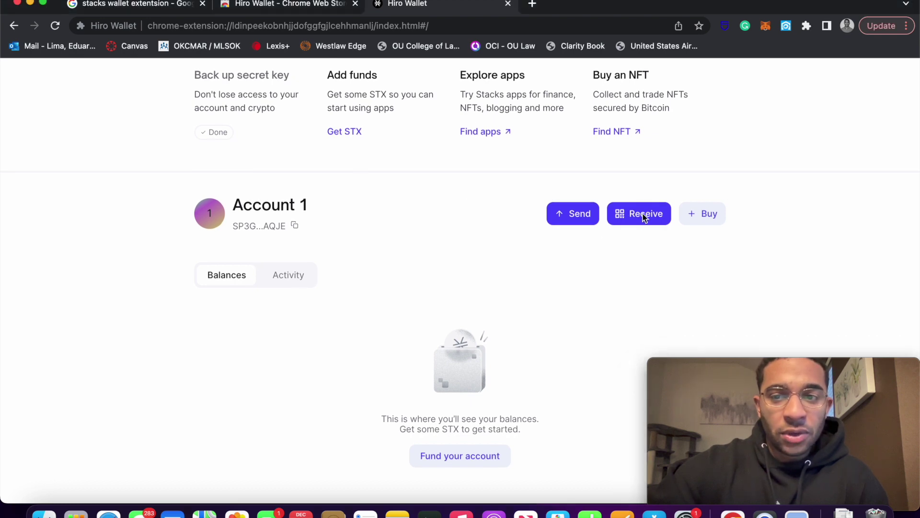
pyautogui.click(641, 218)
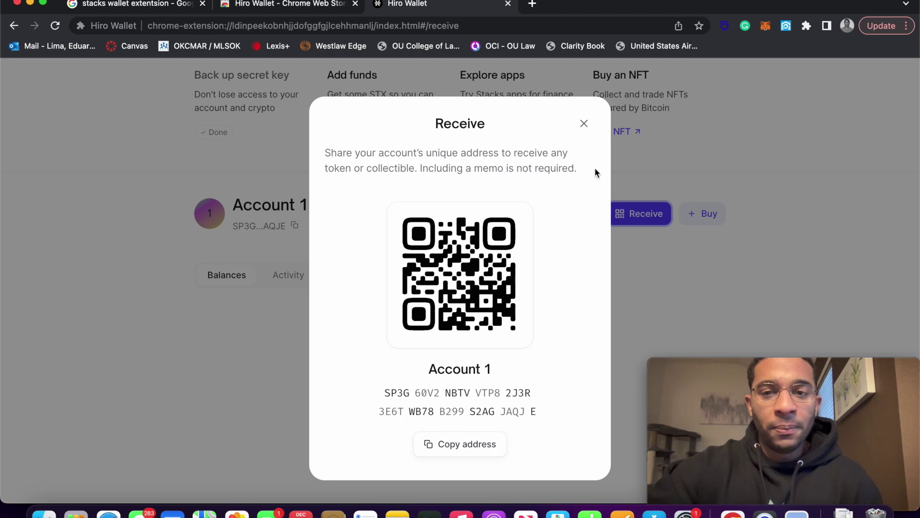
pyautogui.click(582, 124)
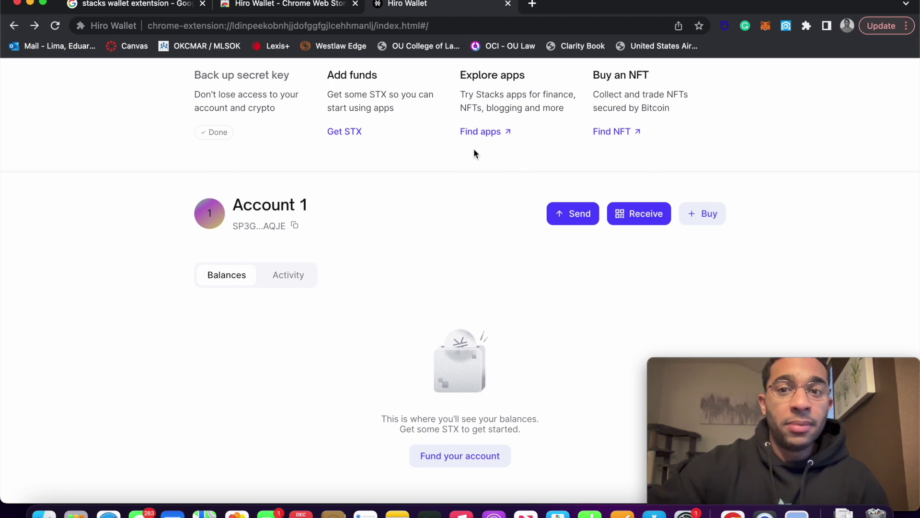
# Pin Hiro Wallet from the Extensions puzzle menu so its icon stays on the toolbar
pyautogui.scroll(4, 315, 283)
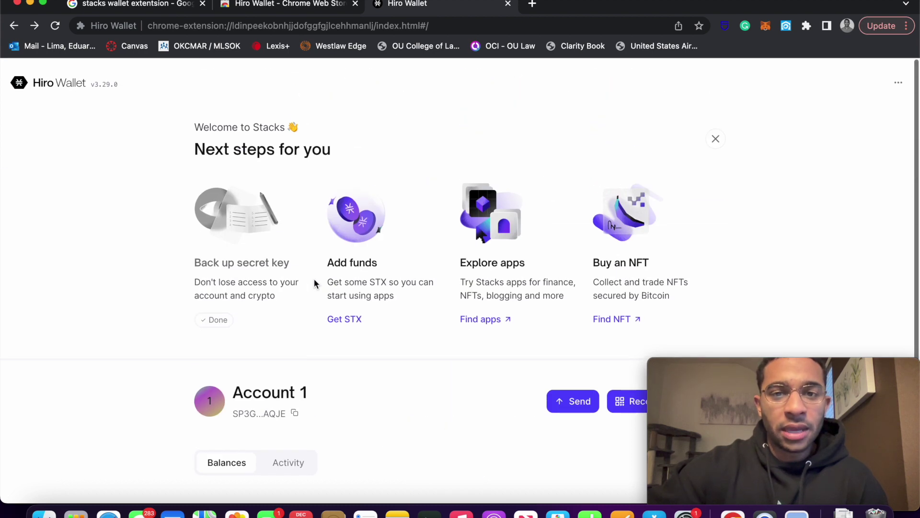
pyautogui.scroll(-1, 314, 280)
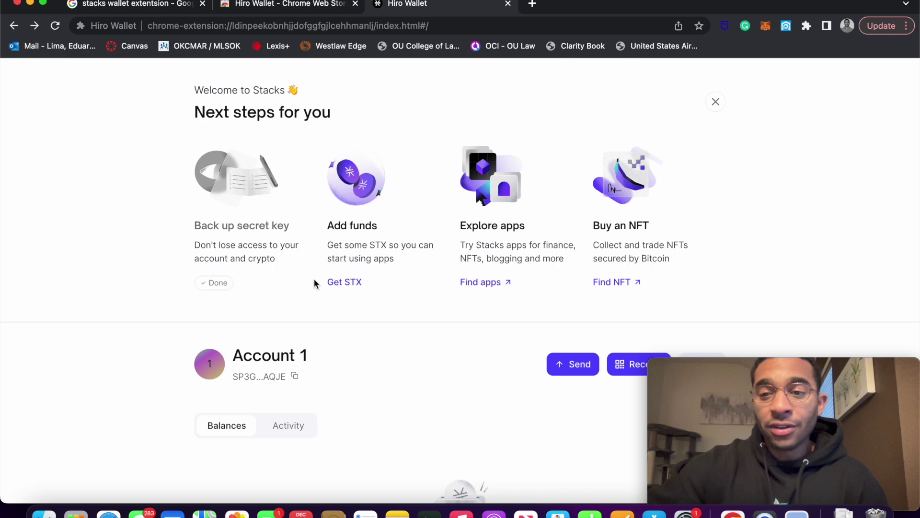
pyautogui.scroll(-4, 315, 282)
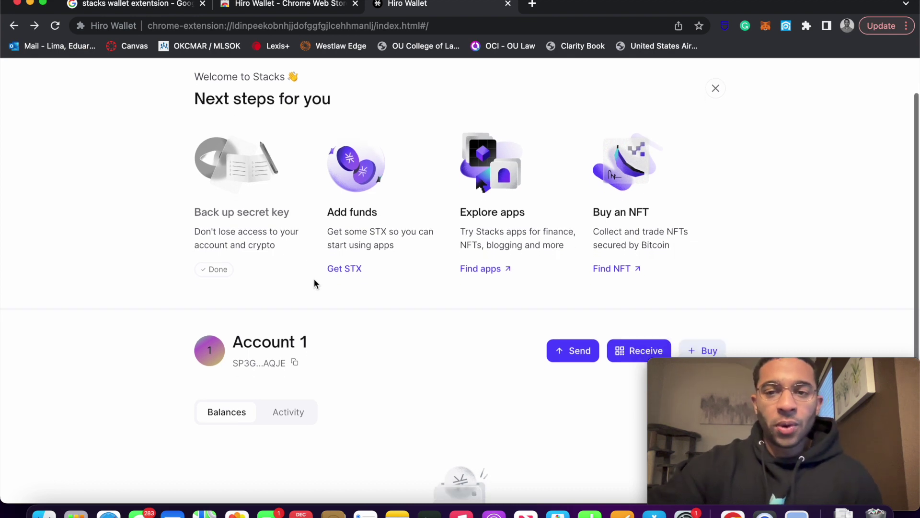
pyautogui.scroll(5, 314, 283)
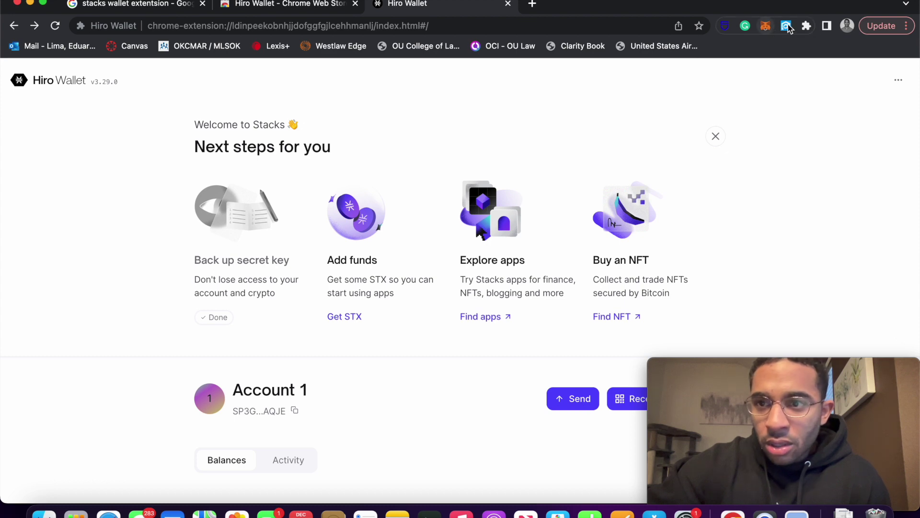
pyautogui.click(808, 27)
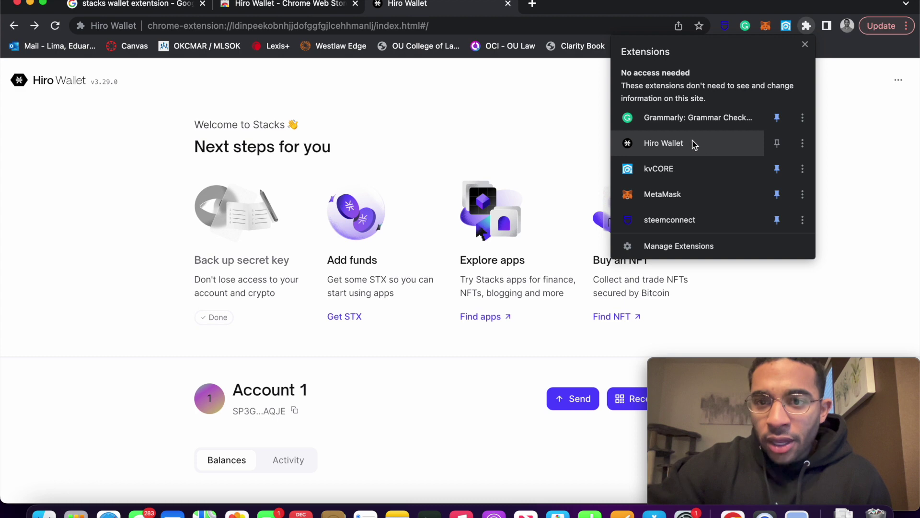
pyautogui.click(778, 143)
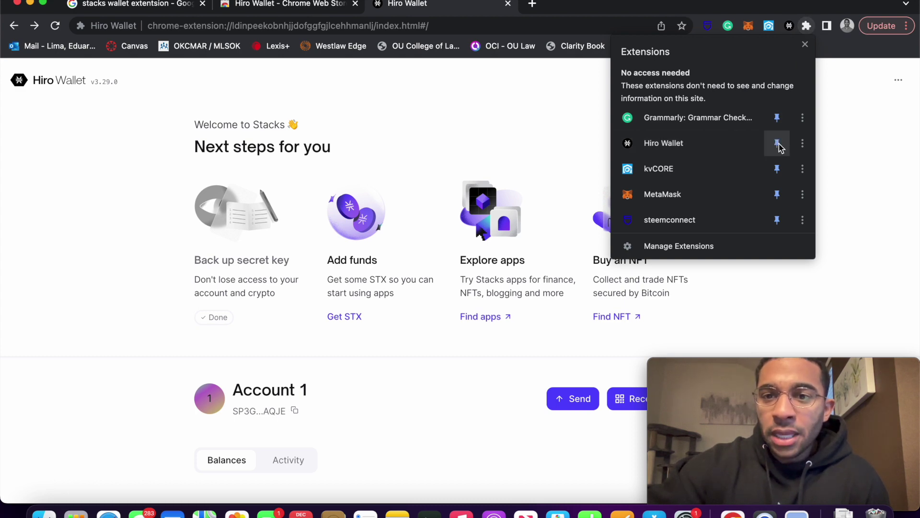
pyautogui.click(805, 45)
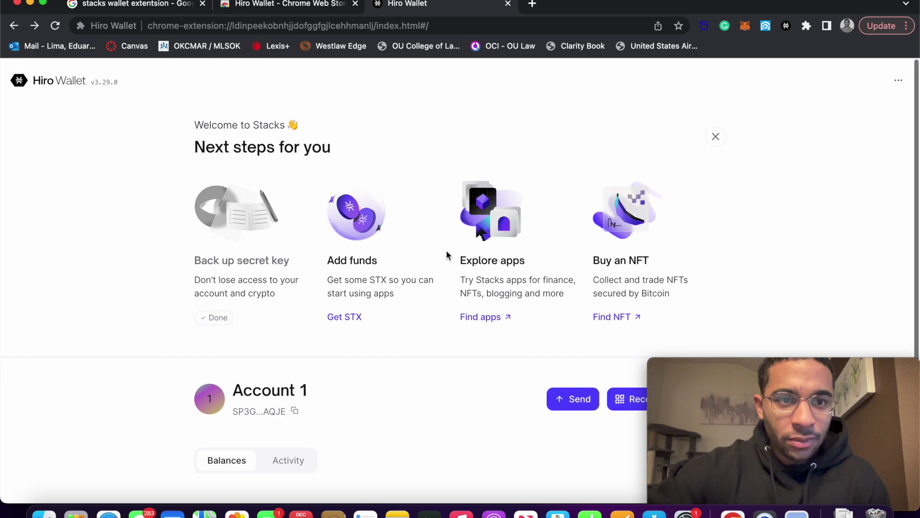
# Close the 'Next steps for you' panel on the wallet home
pyautogui.scroll(-5, 445, 254)
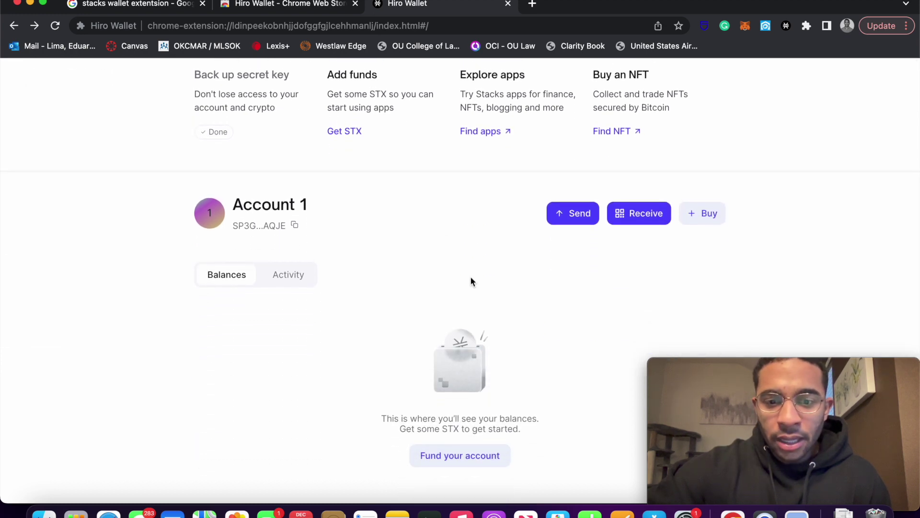
pyautogui.scroll(5, 548, 355)
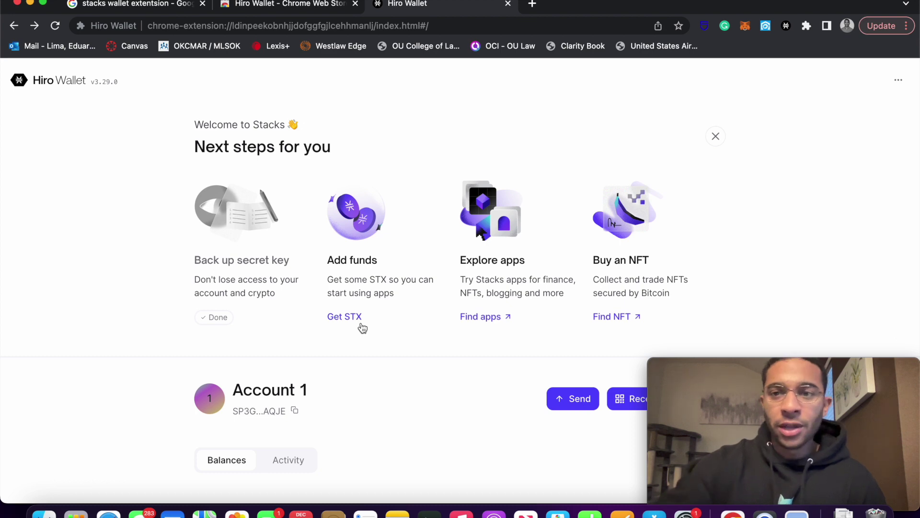
pyautogui.click(716, 138)
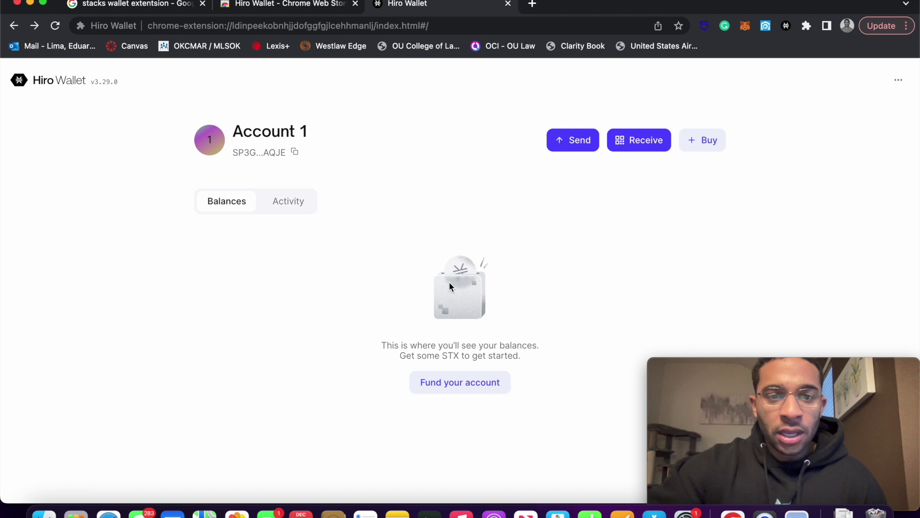
# Open the pinned Hiro Wallet popup and view Account 1's Activity, then Balances
pyautogui.click(786, 27)
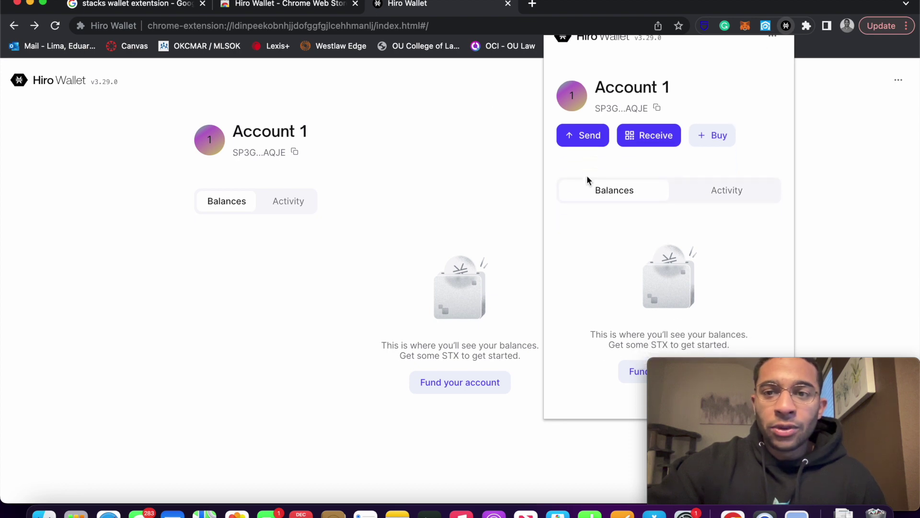
pyautogui.click(734, 195)
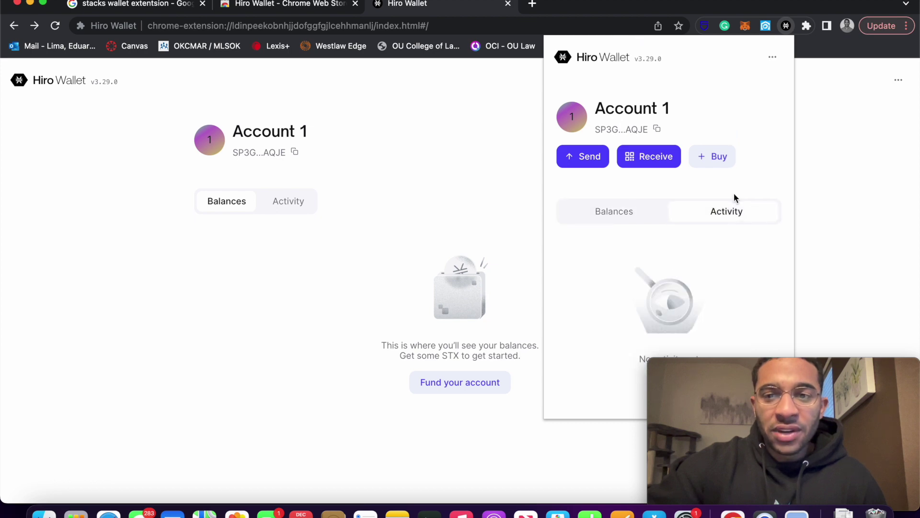
pyautogui.click(602, 219)
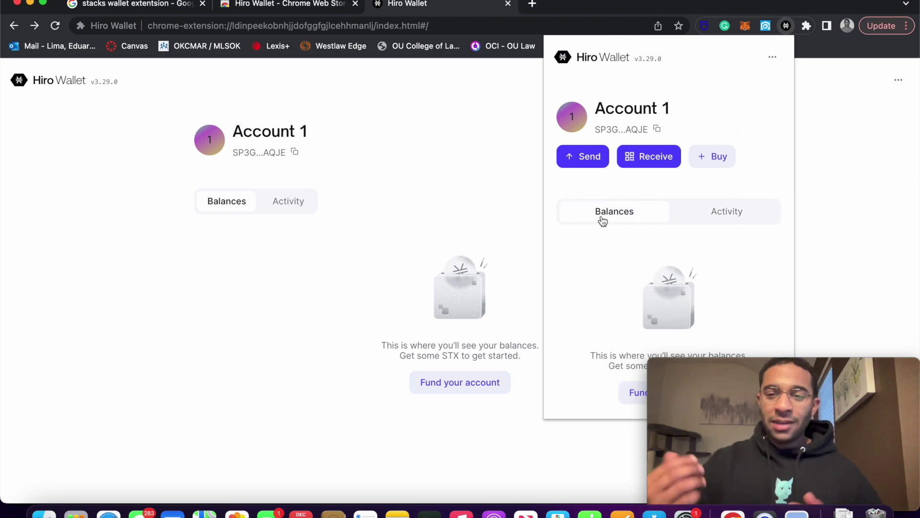